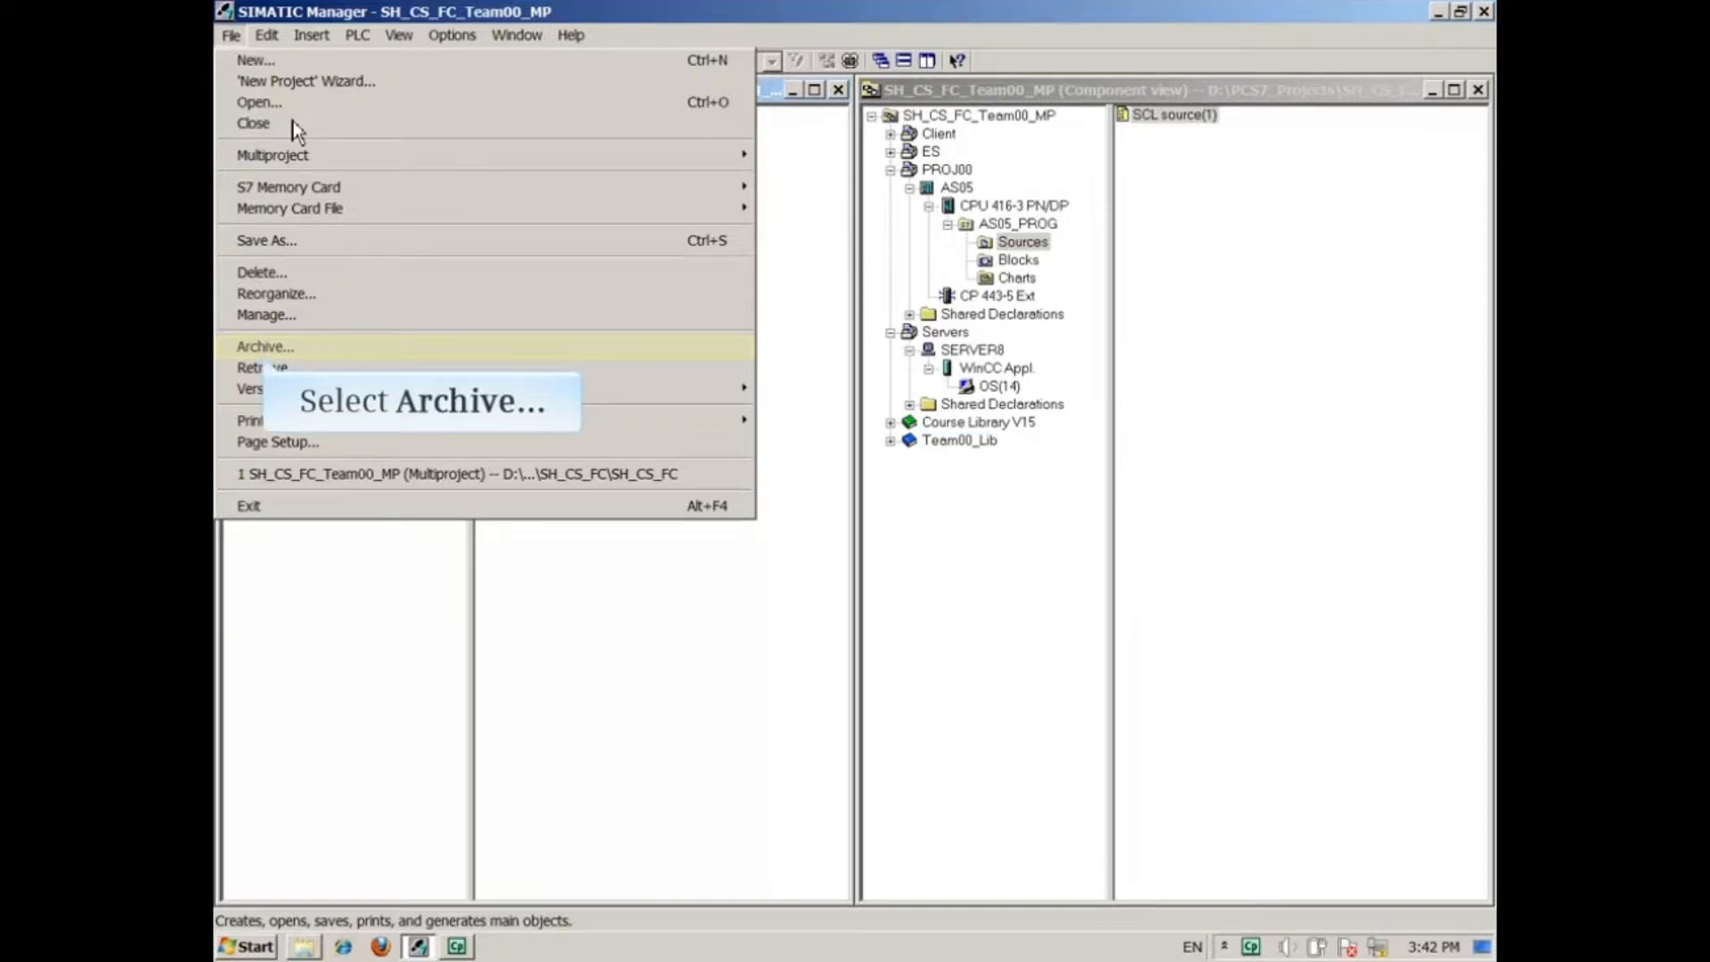
- Start archiving and confirm SH_CS_FC_Team00_MP on the Multiprojects tab as the project to archive
{"action": "left_click", "coordinate": [296, 351]}
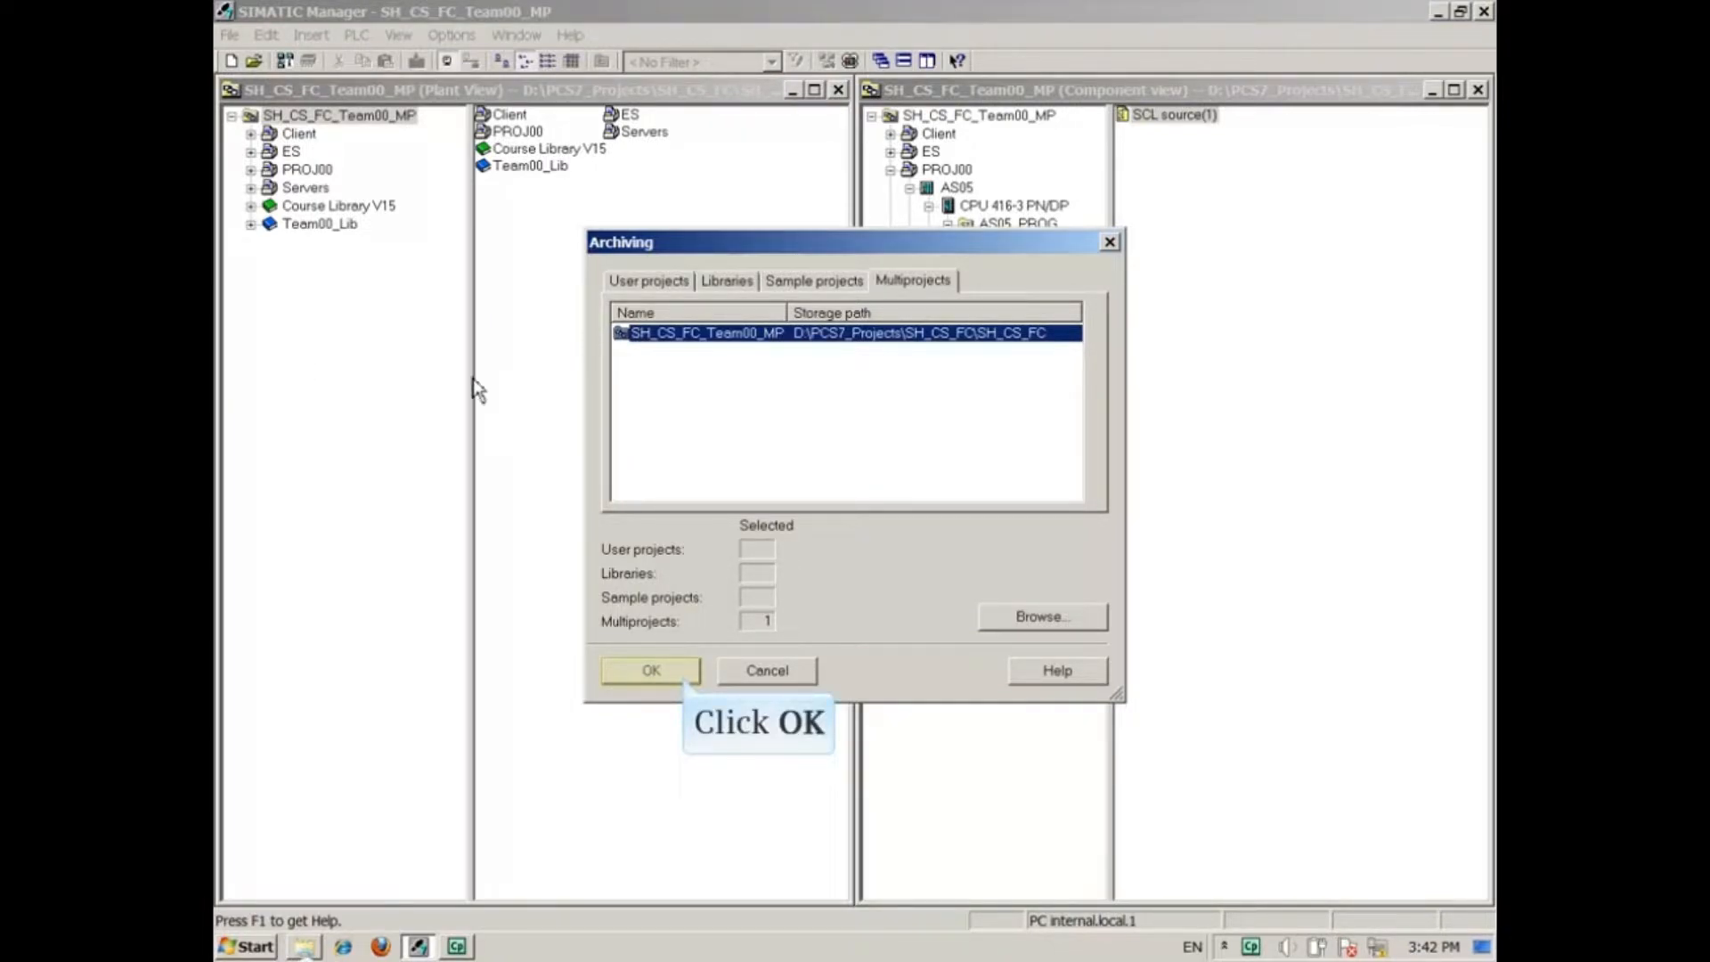
{"action": "left_click", "coordinate": [654, 672]}
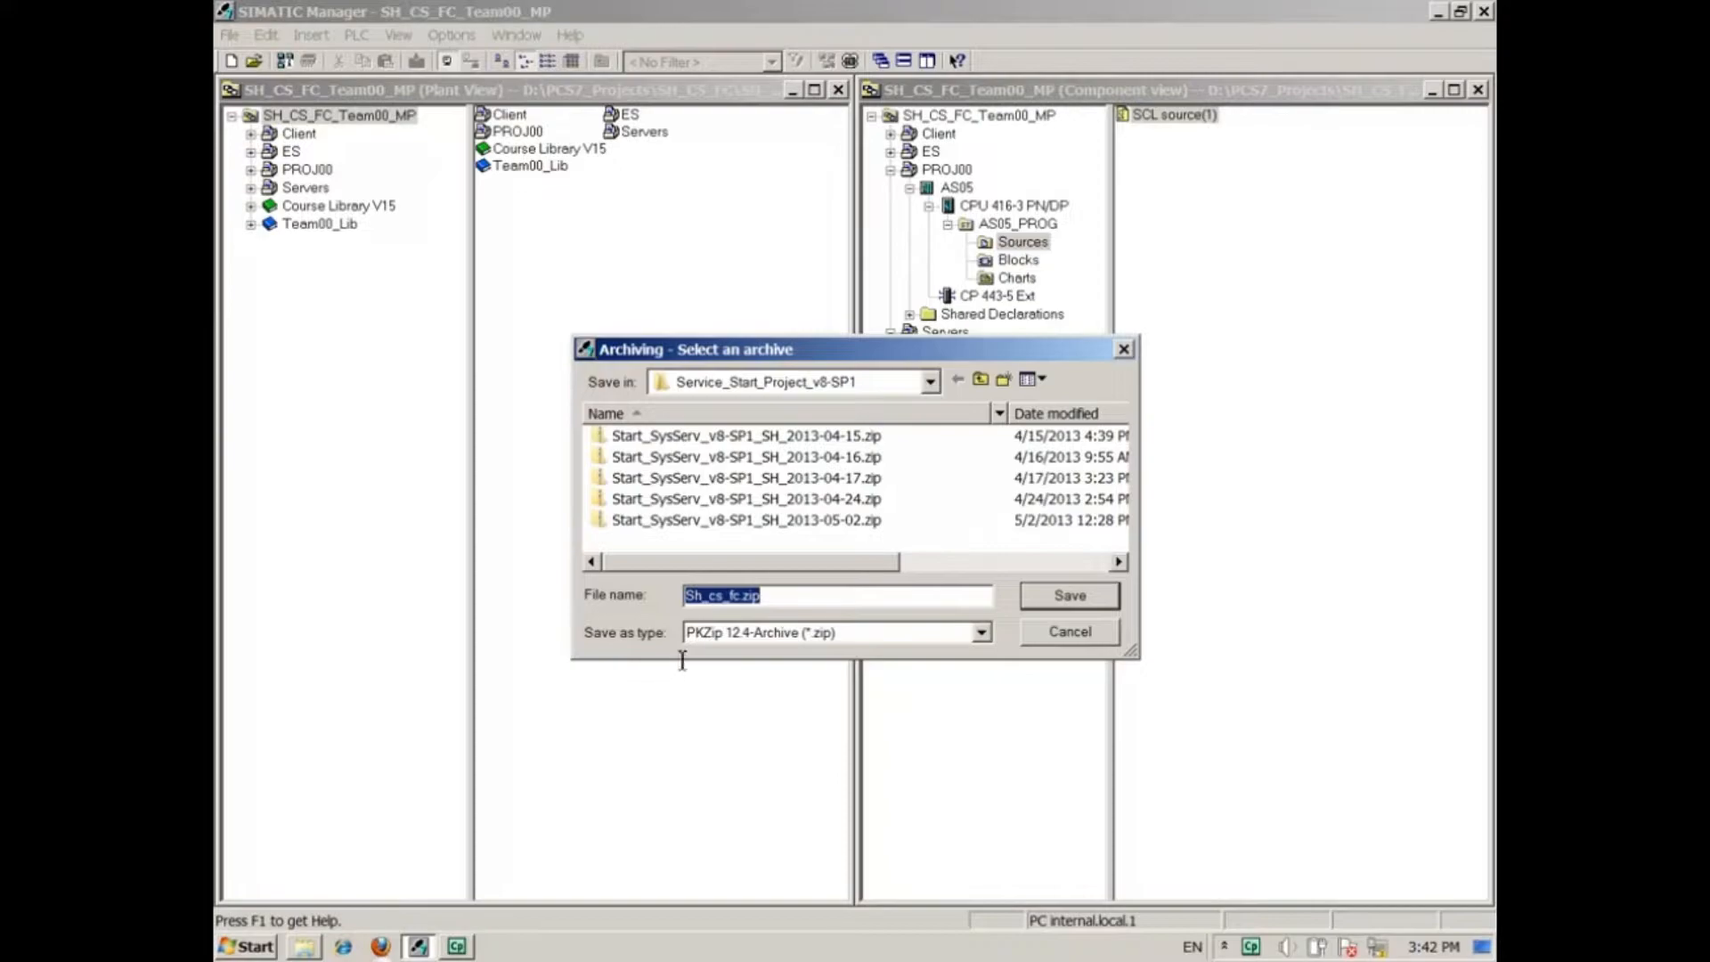
- Select the archive's file name before .zip so it can be renamed MyProj_2013-06-17
{"action": "left_click_drag", "start_coordinate": [690, 591], "coordinate": [741, 597]}
{"action": "type", "text": "MyProj"}
{"action": "type", "text": "_2013-06-1"}
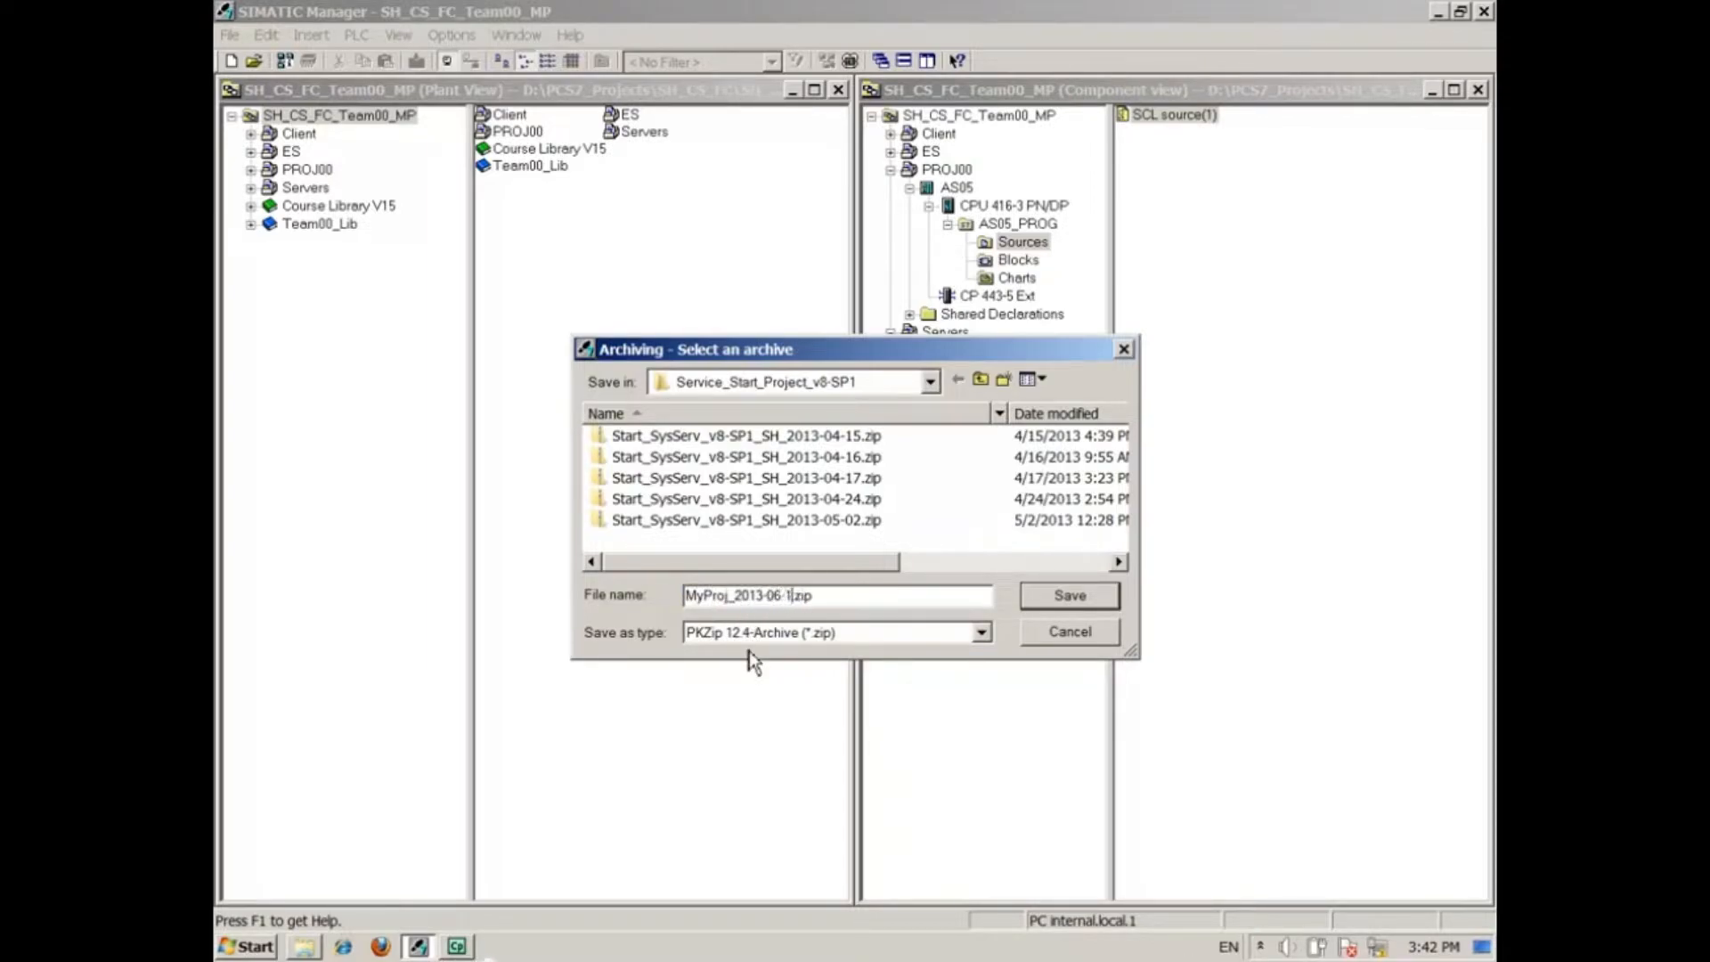
{"action": "type", "text": "7"}
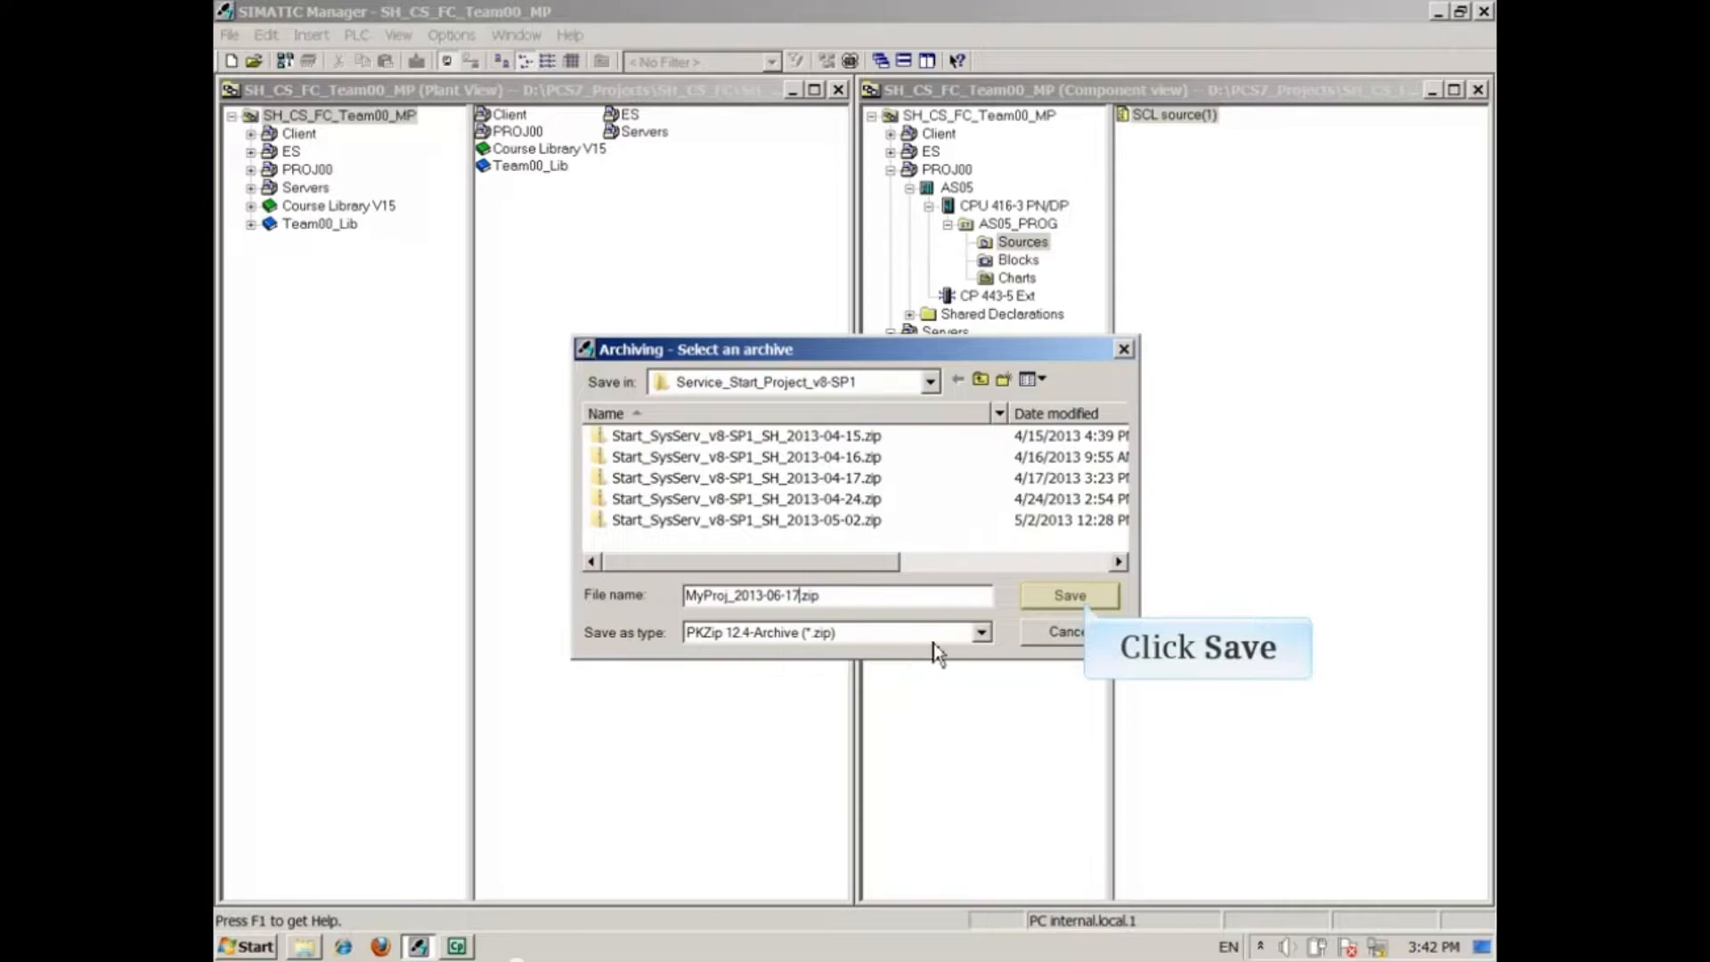
- Save MyProj_2013-06-17.zip with 'Archive on multiple data media' left at No and run the archiving
{"action": "left_click", "coordinate": [1066, 598]}
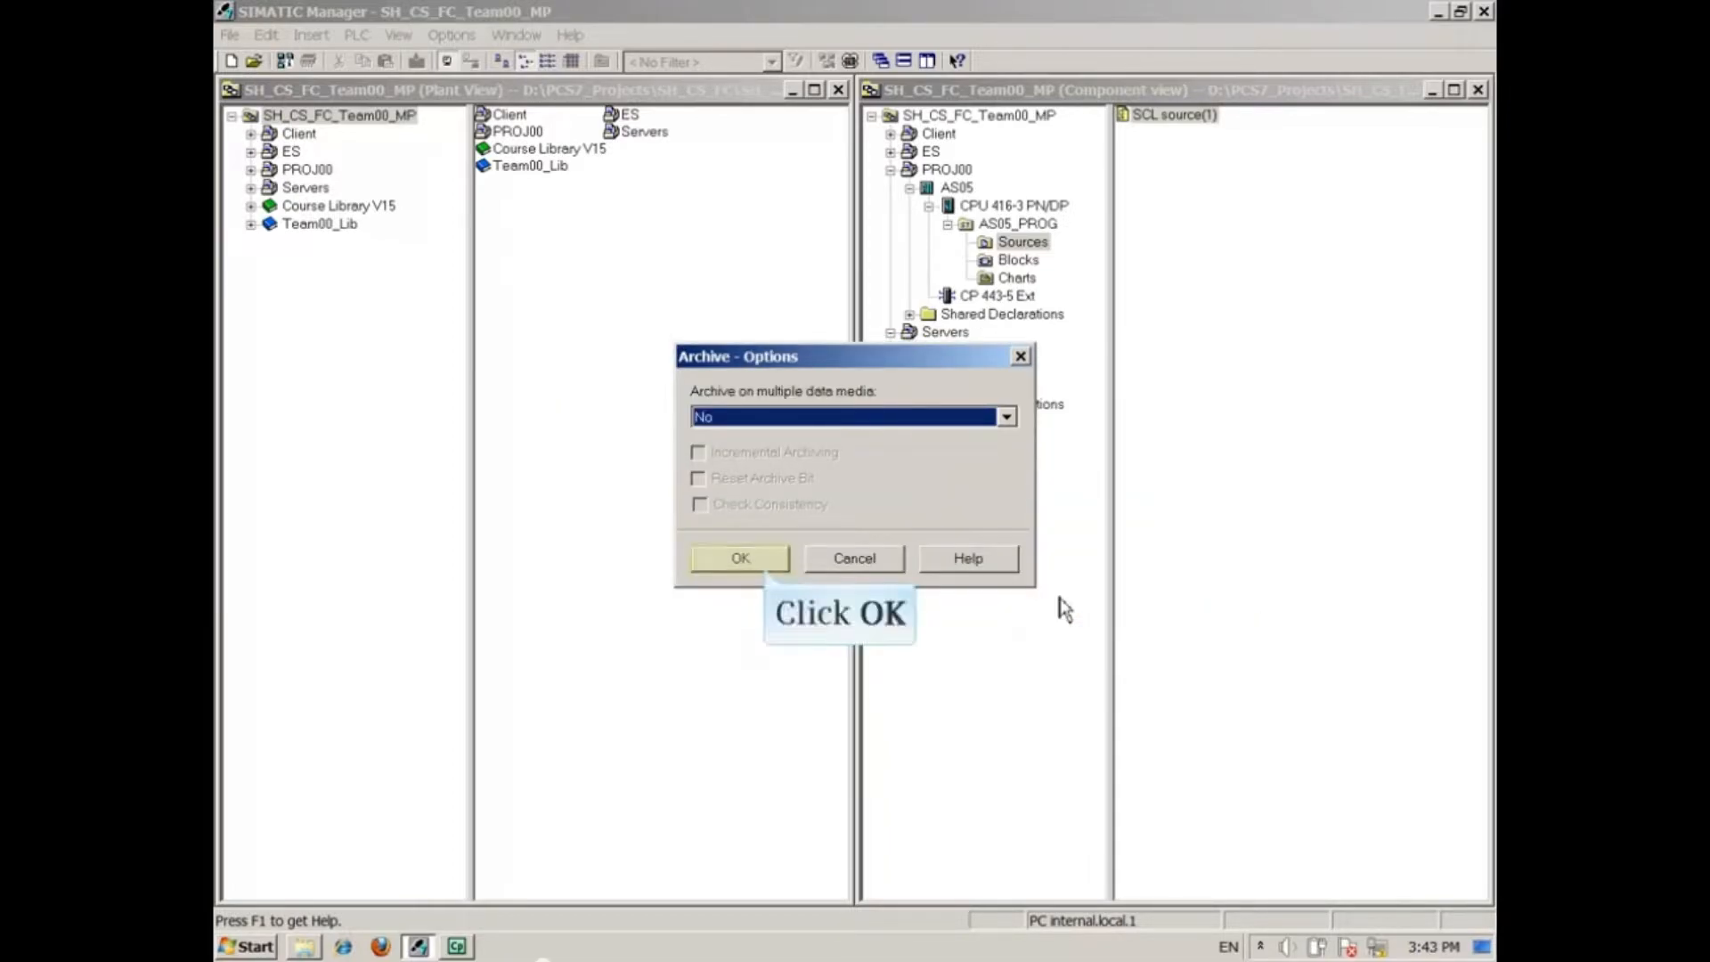
{"action": "left_click", "coordinate": [740, 564]}
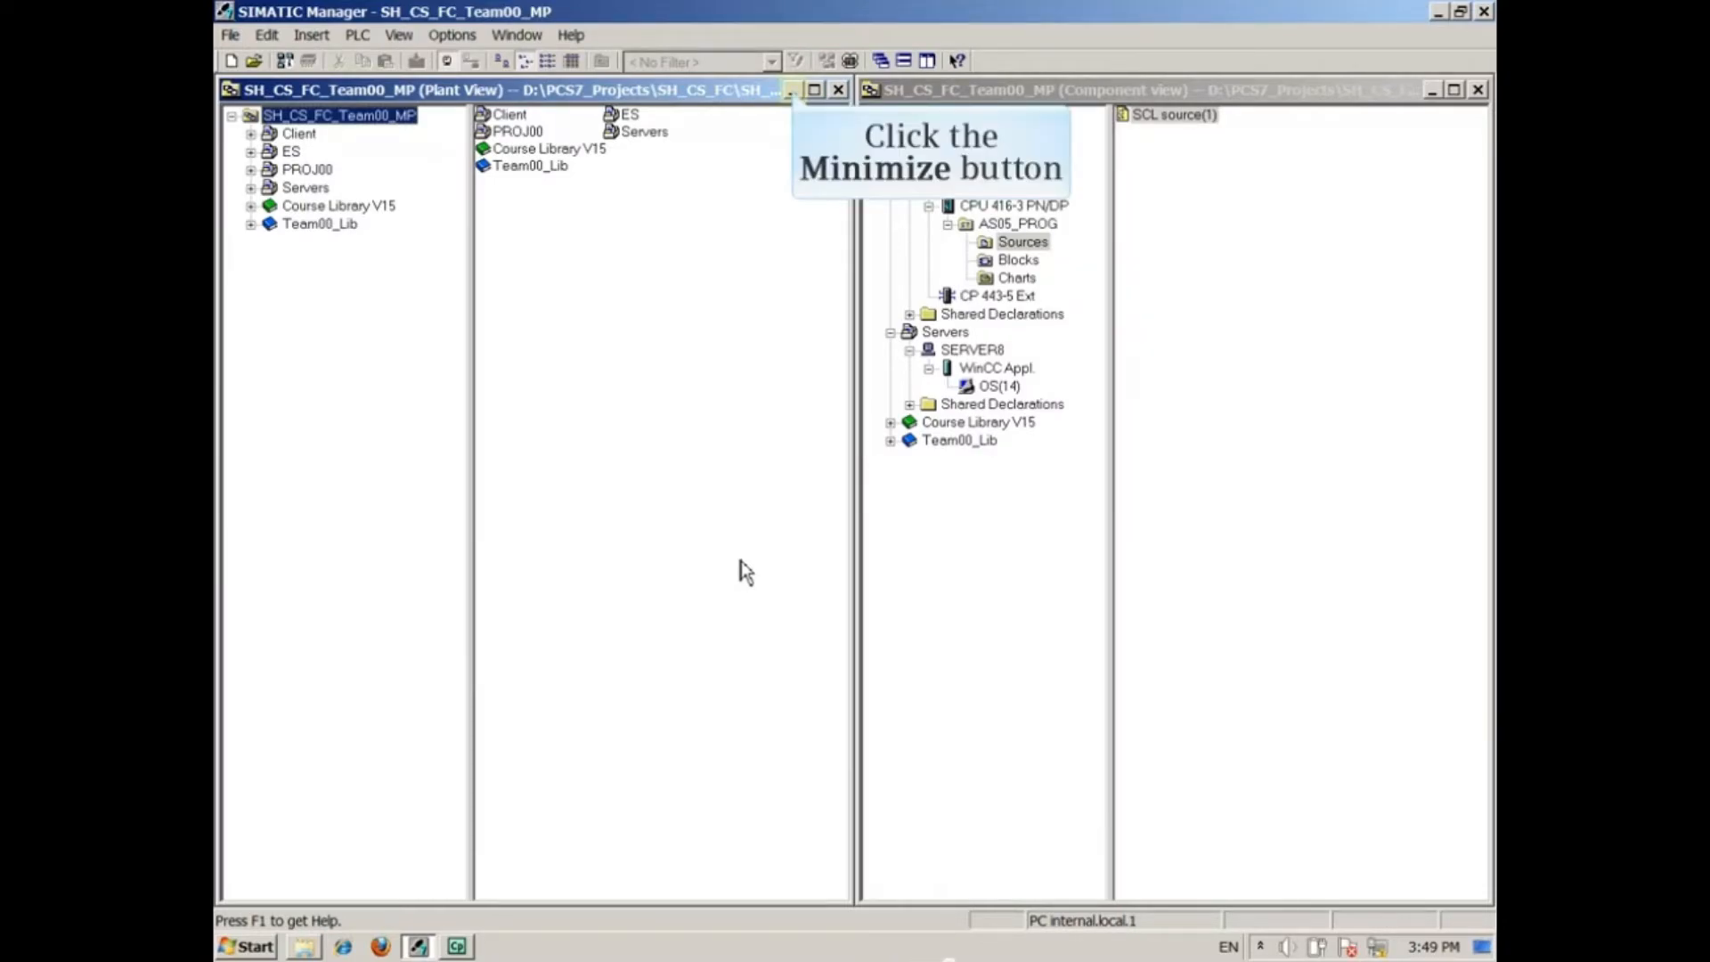
- Minimize the Plant View and Component View windows of SH_CS_FC_Team00_MP
{"action": "left_click", "coordinate": [791, 91]}
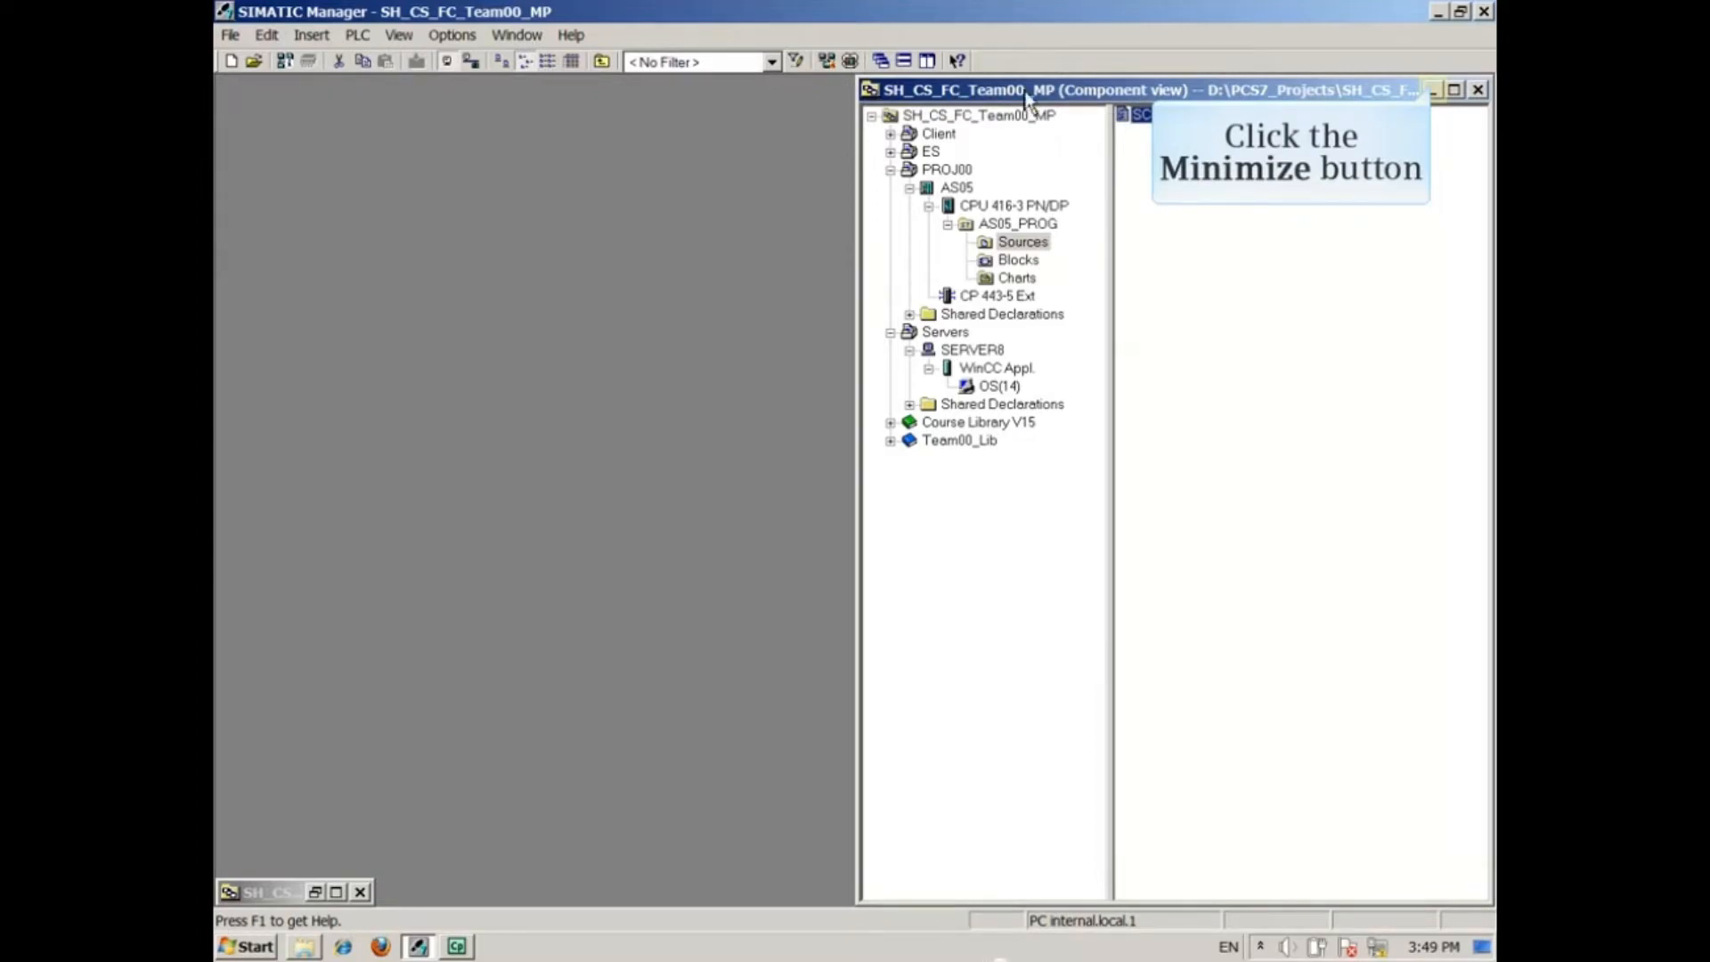
{"action": "left_click", "coordinate": [1433, 90]}
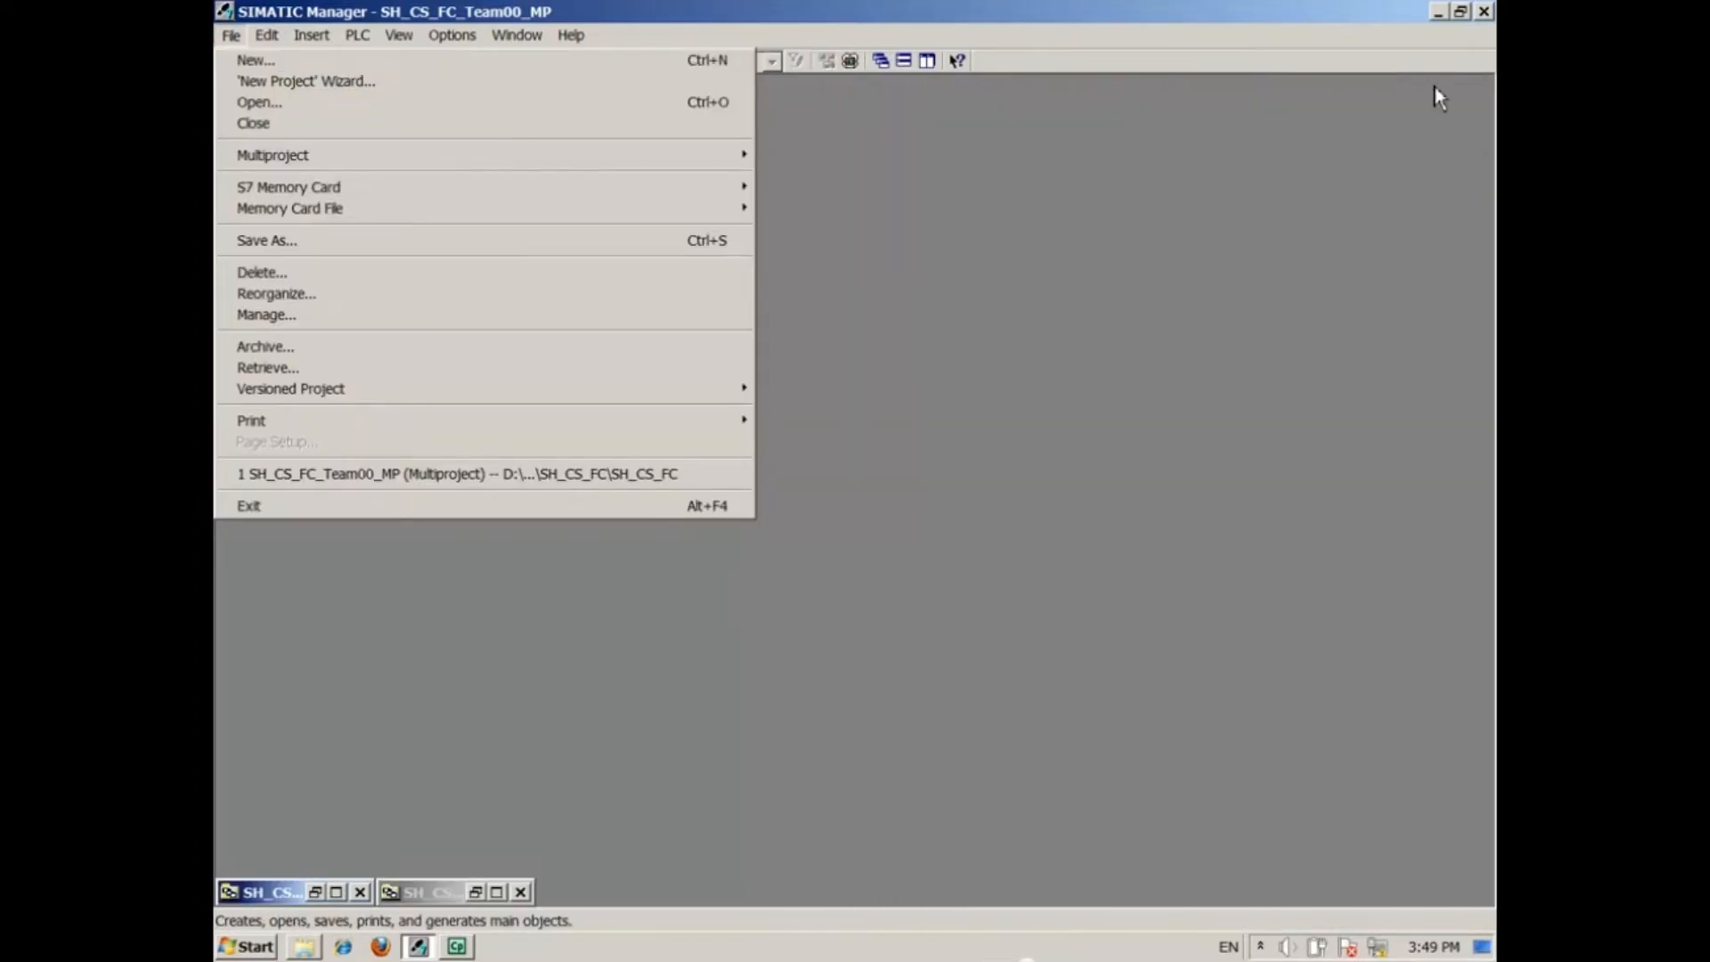
- Retrieve MyProj_2013-06-17.zip into the D:\PCS7_Projects destination folder
{"action": "left_click", "coordinate": [268, 368]}
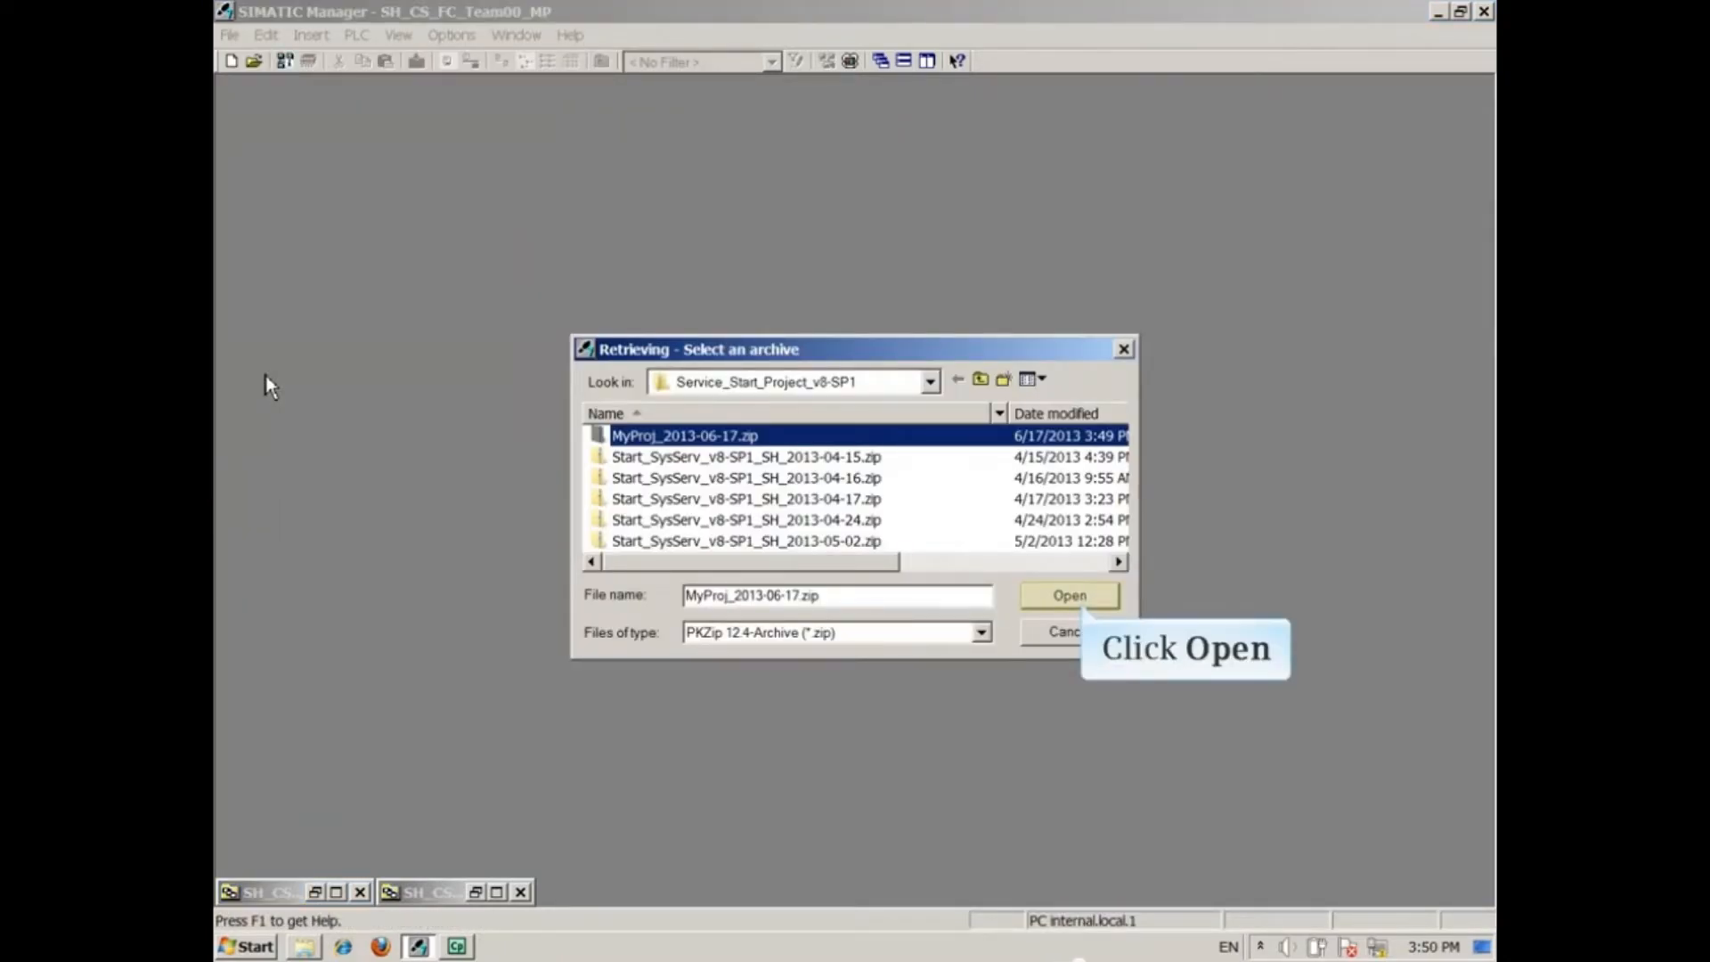
{"action": "left_click", "coordinate": [1067, 599]}
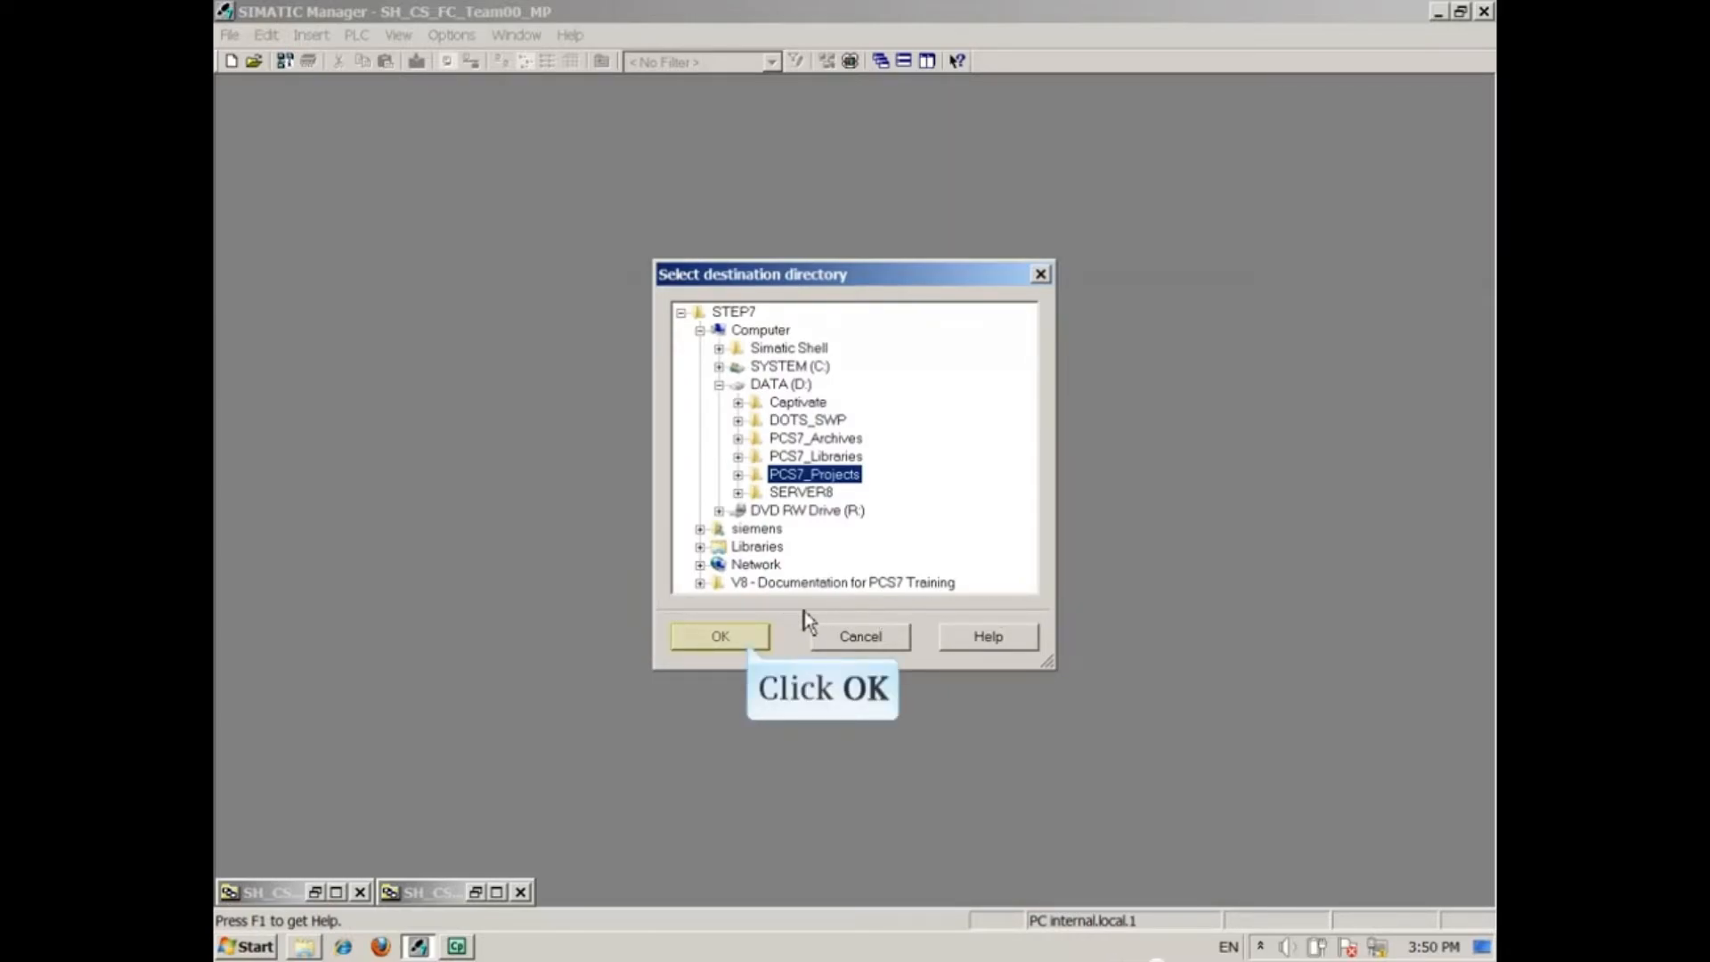
{"action": "left_click", "coordinate": [719, 637]}
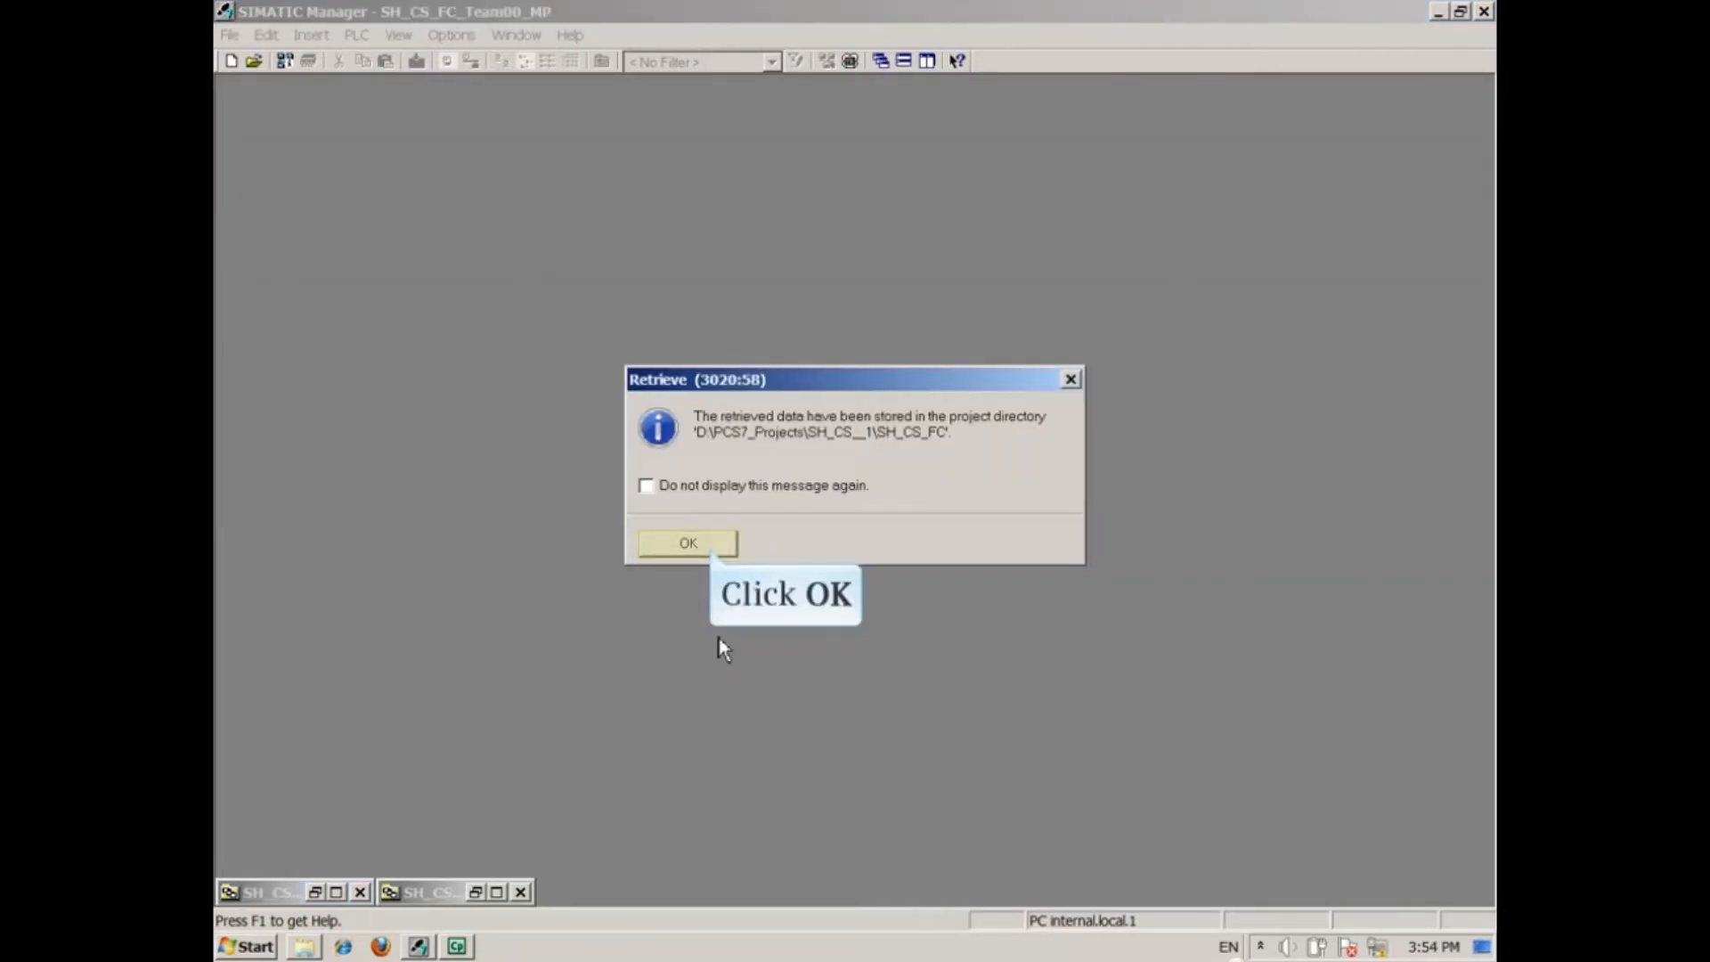
- Acknowledge the retrieve message and open the retrieved SH_CS_FC_Team00_MP multiproject immediately
{"action": "left_click", "coordinate": [690, 544]}
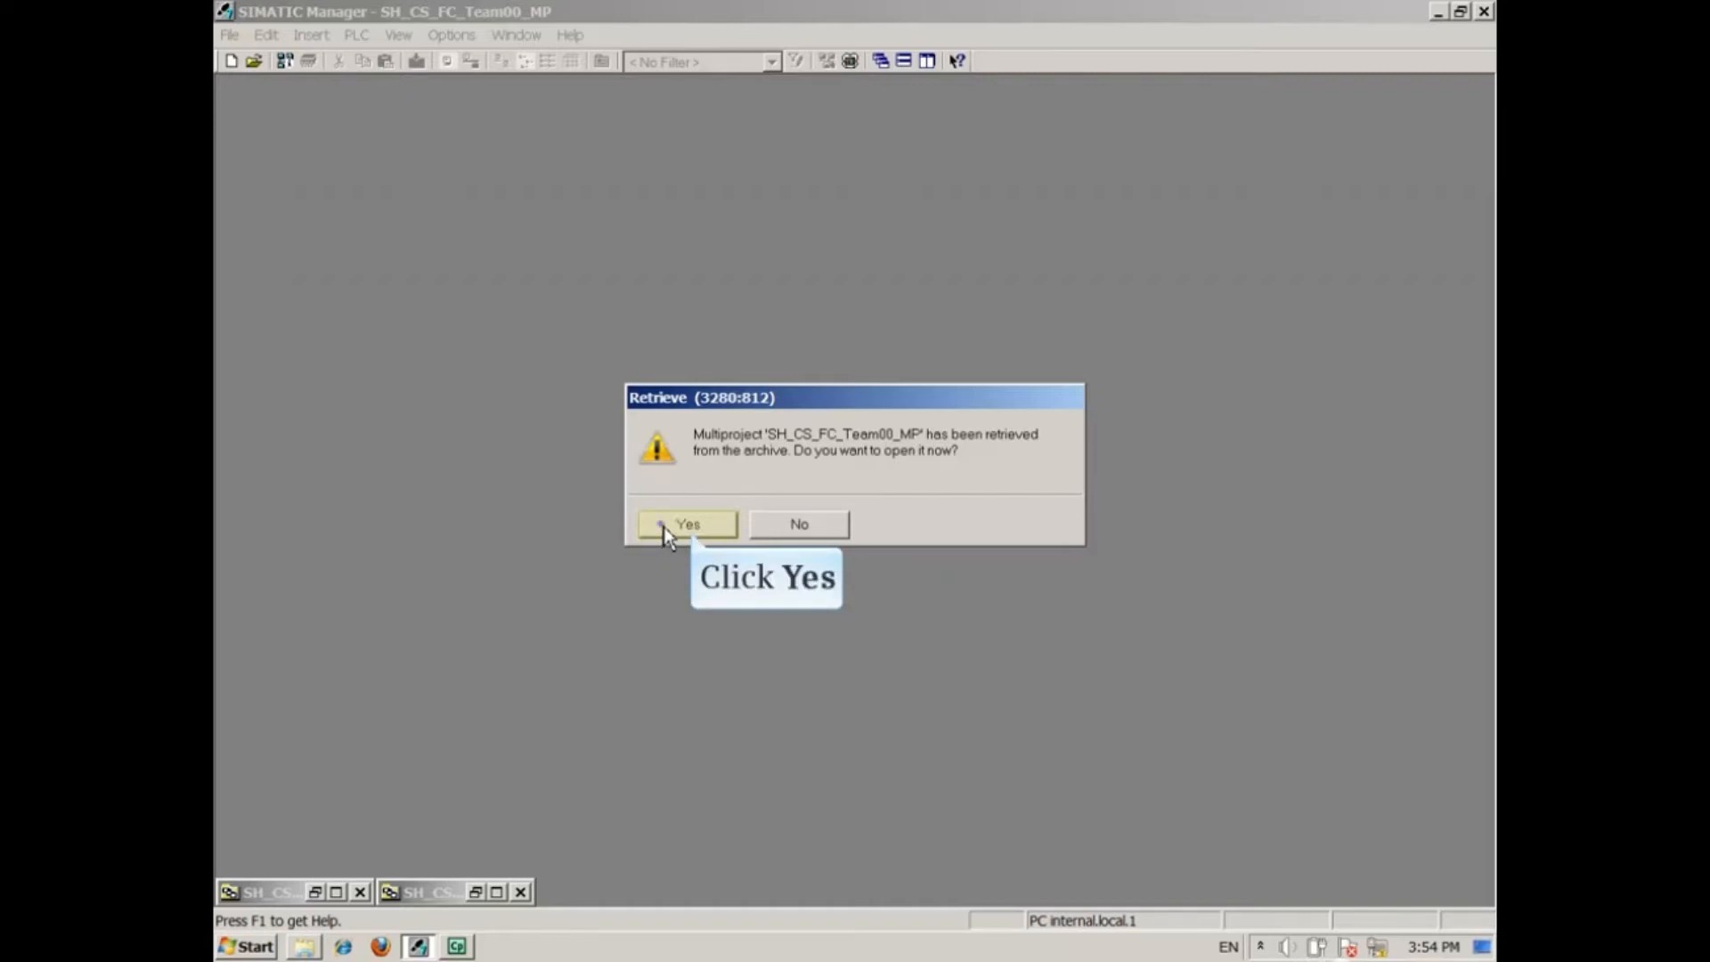
{"action": "left_click", "coordinate": [663, 527]}
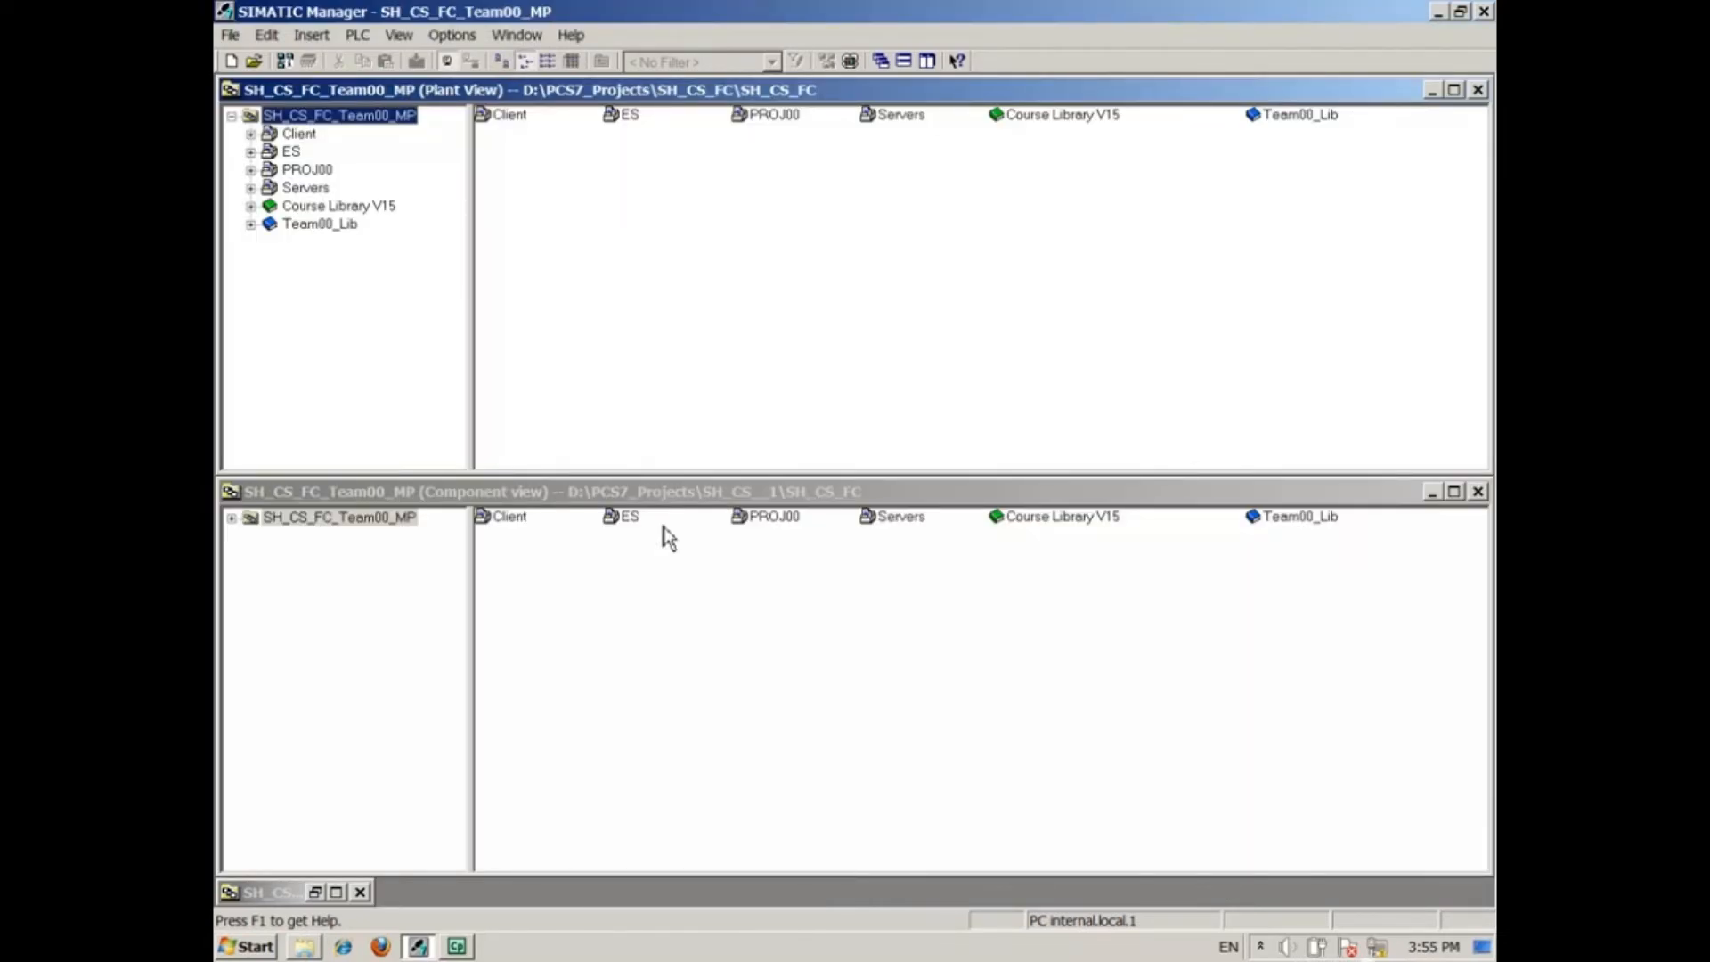